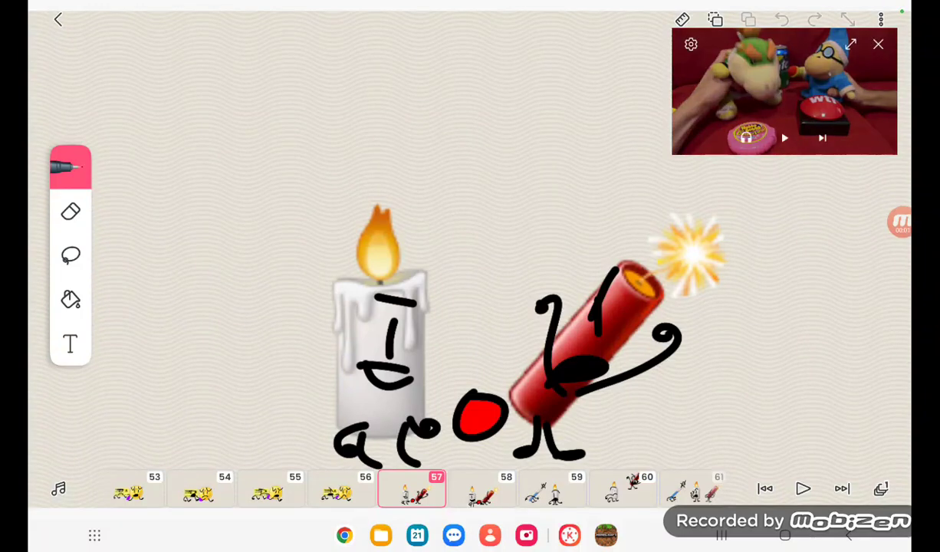
- Play the reference video and step the animation from frame 57 to frame 61
{"action": "left_click", "coordinate": [785, 138]}
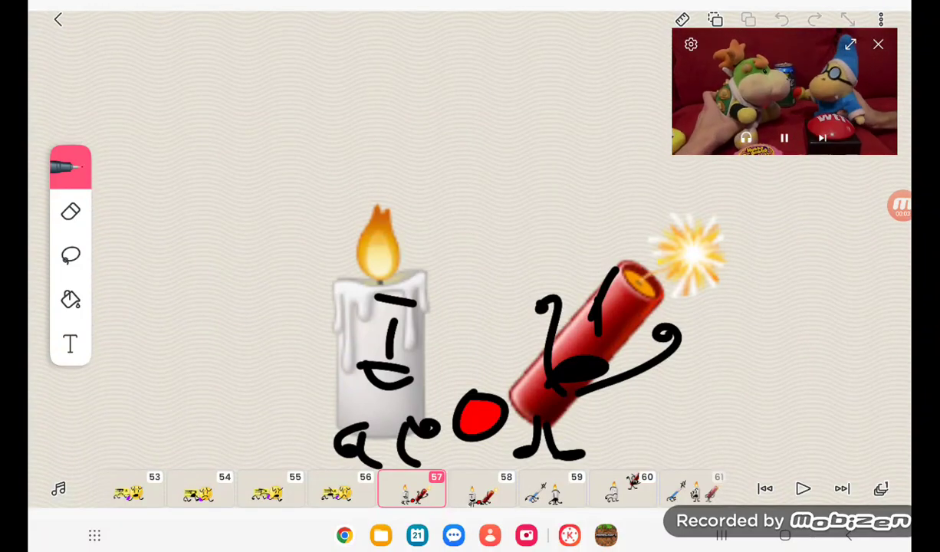
{"action": "left_click_drag", "start_coordinate": [483, 491], "coordinate": [414, 491]}
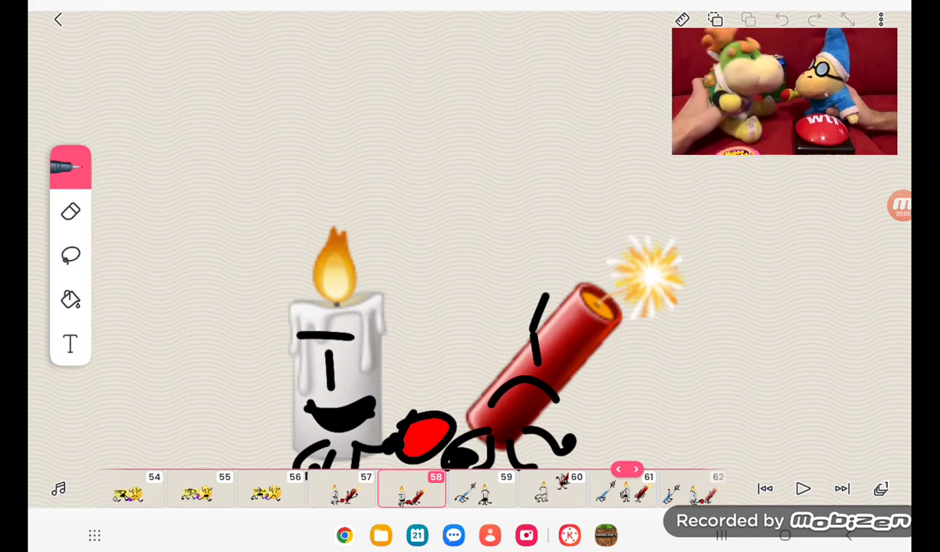
{"action": "left_click_drag", "start_coordinate": [484, 491], "coordinate": [415, 491]}
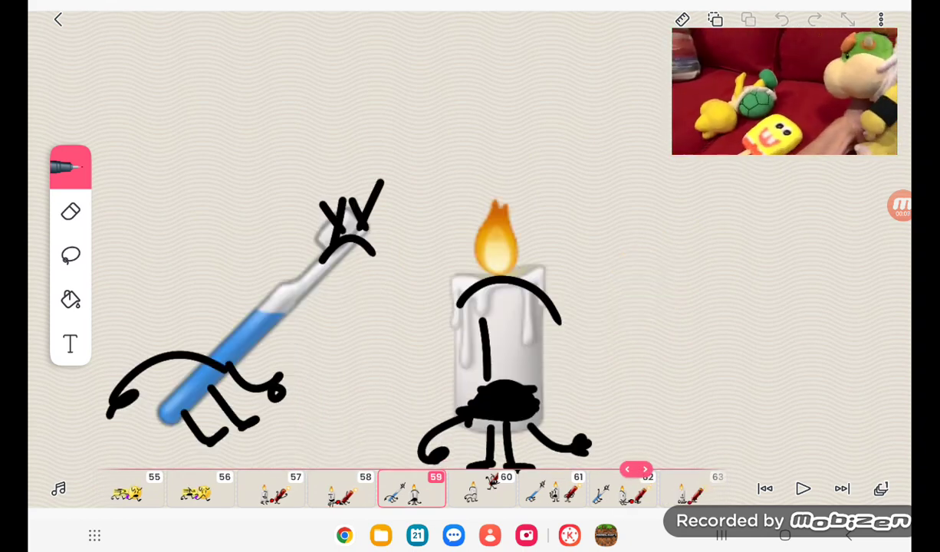
{"action": "left_click_drag", "start_coordinate": [483, 491], "coordinate": [414, 491]}
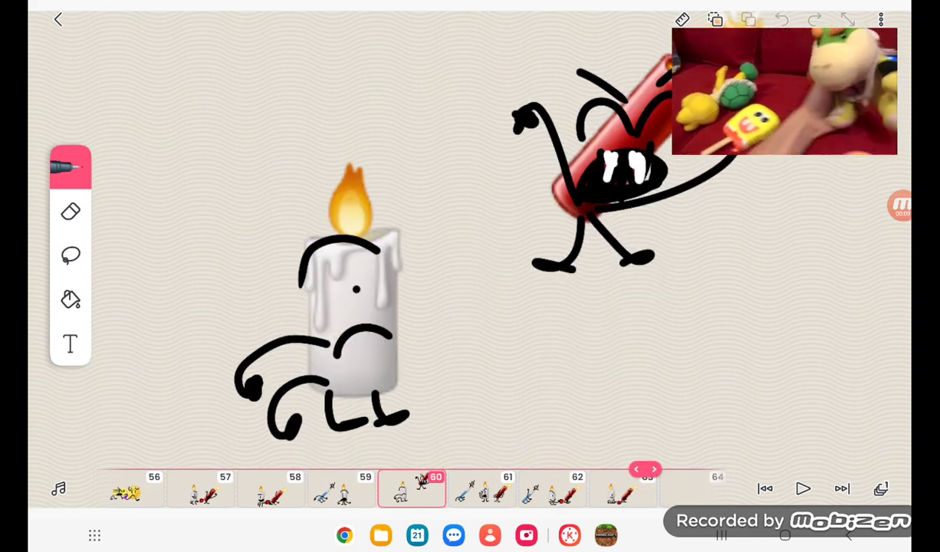
{"action": "left_click_drag", "start_coordinate": [483, 491], "coordinate": [414, 491]}
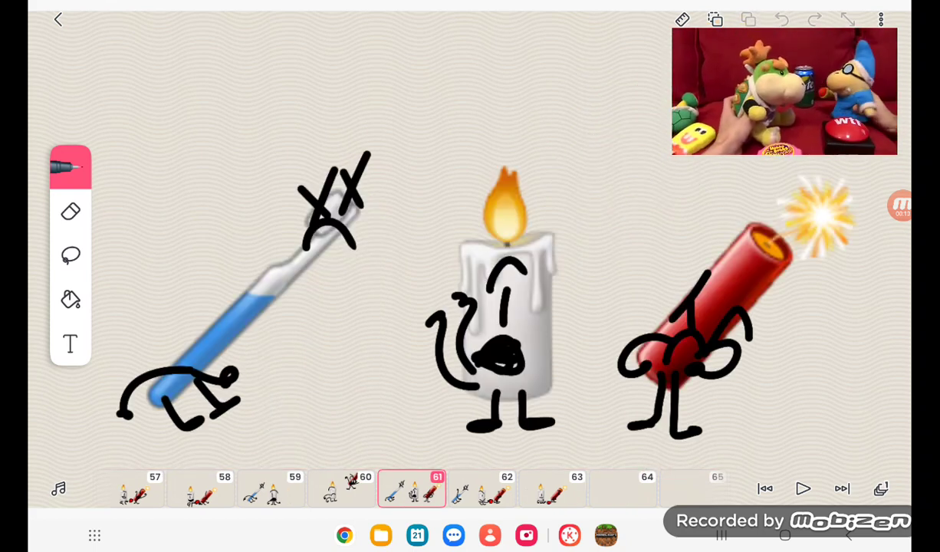
- Show the frame scrubber and move one frame forward to frame 62
{"action": "left_click", "coordinate": [655, 469]}
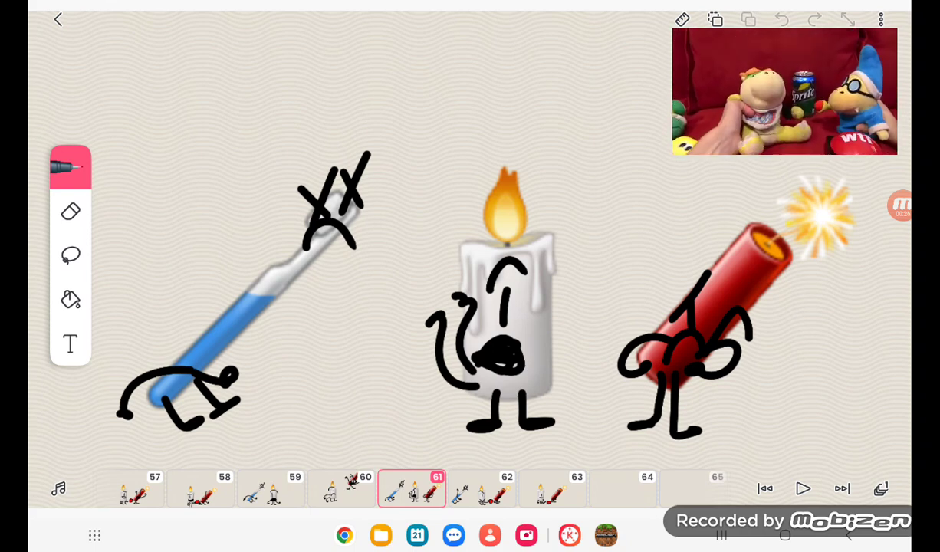
{"action": "left_click_drag", "start_coordinate": [481, 491], "coordinate": [411, 491]}
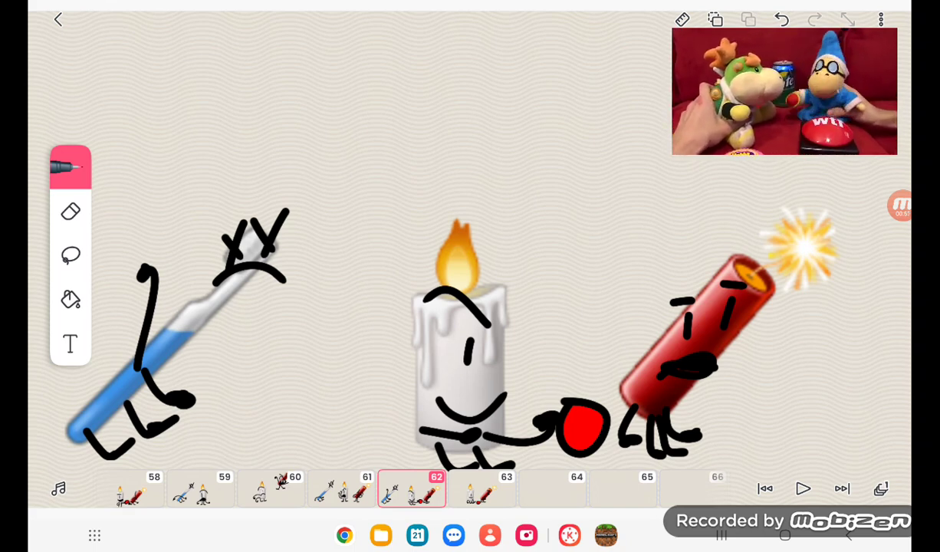
- Advance to frame 63 and bring up the reference video's playback controls
{"action": "left_click", "coordinate": [483, 490]}
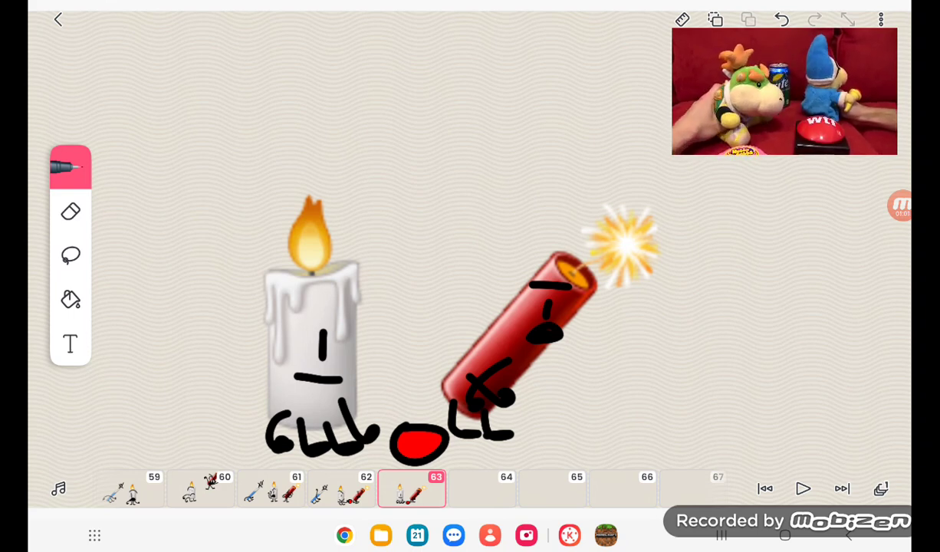
{"action": "left_click", "coordinate": [784, 91]}
{"action": "left_click", "coordinate": [899, 206]}
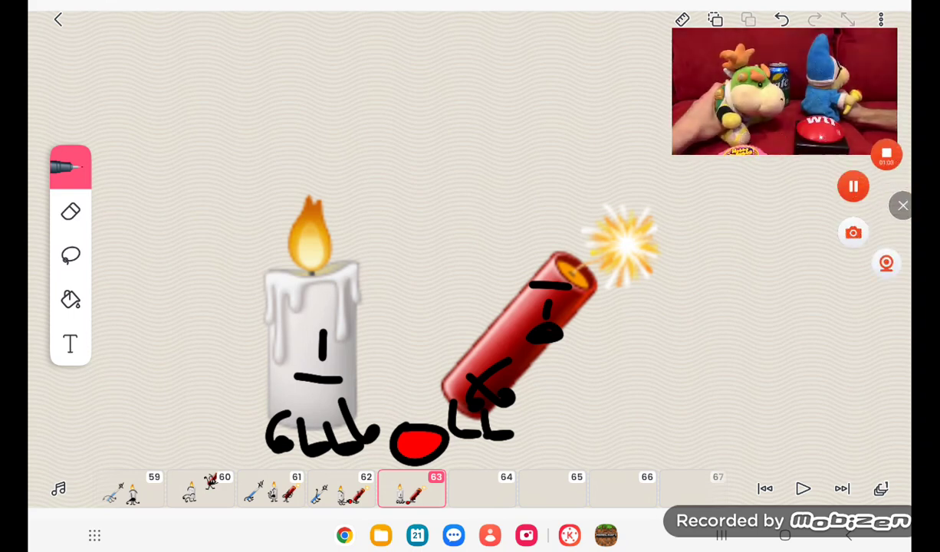